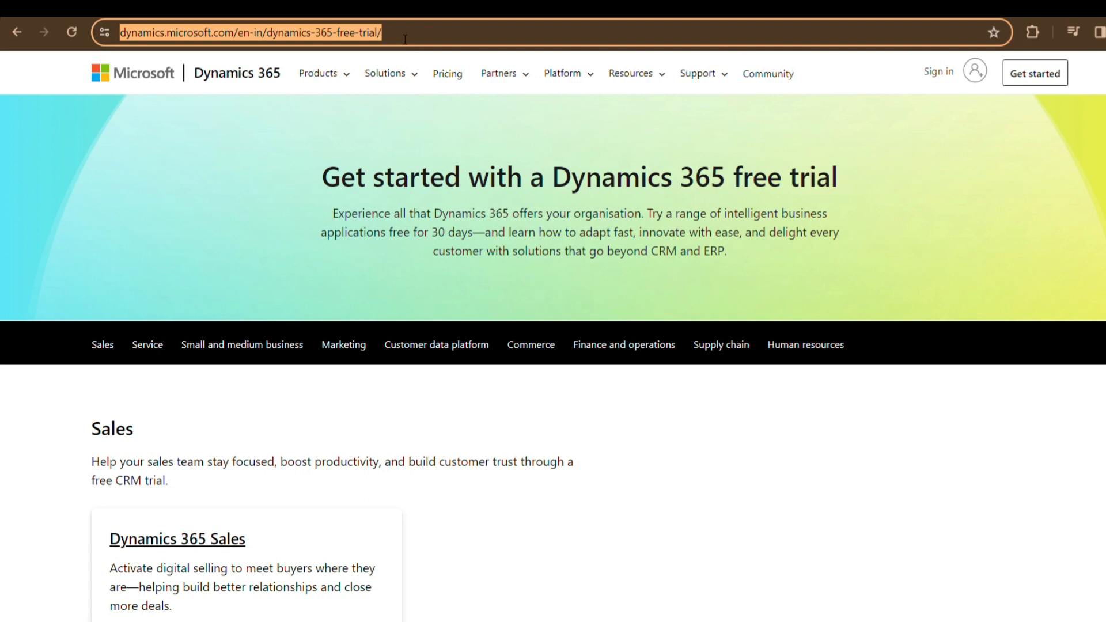
- Review the free trial offers on the Dynamics 365 free trial page, from Sales through to Customer data platform
{"action": "key", "text": "Left"}
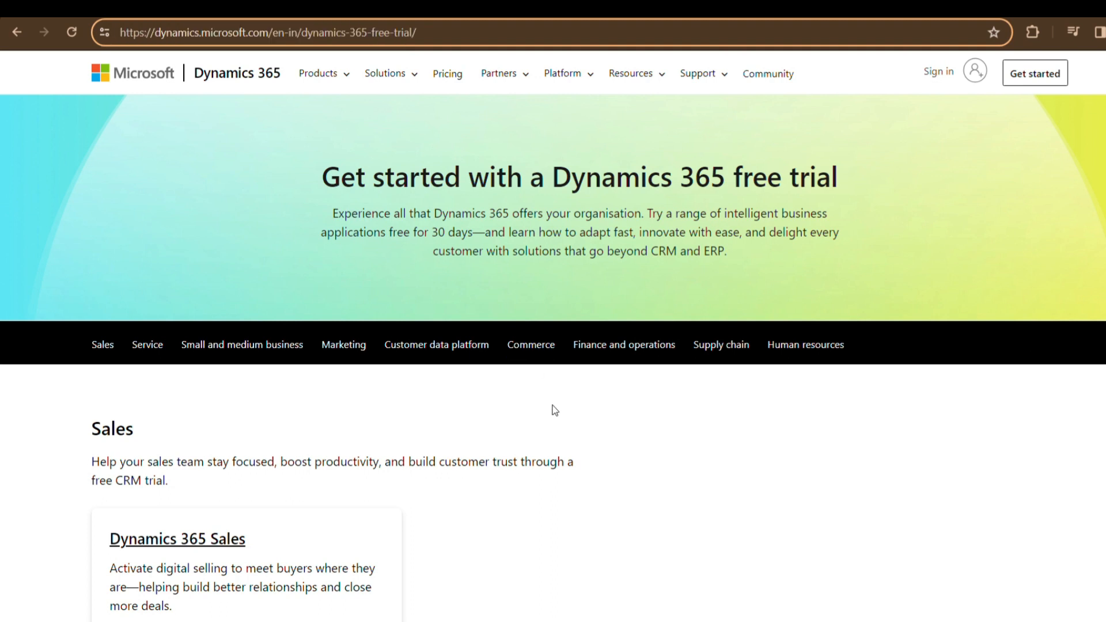
{"action": "left_click", "coordinate": [597, 420]}
{"action": "scroll", "coordinate": [595, 416], "scroll_direction": "down", "scroll_amount": 3}
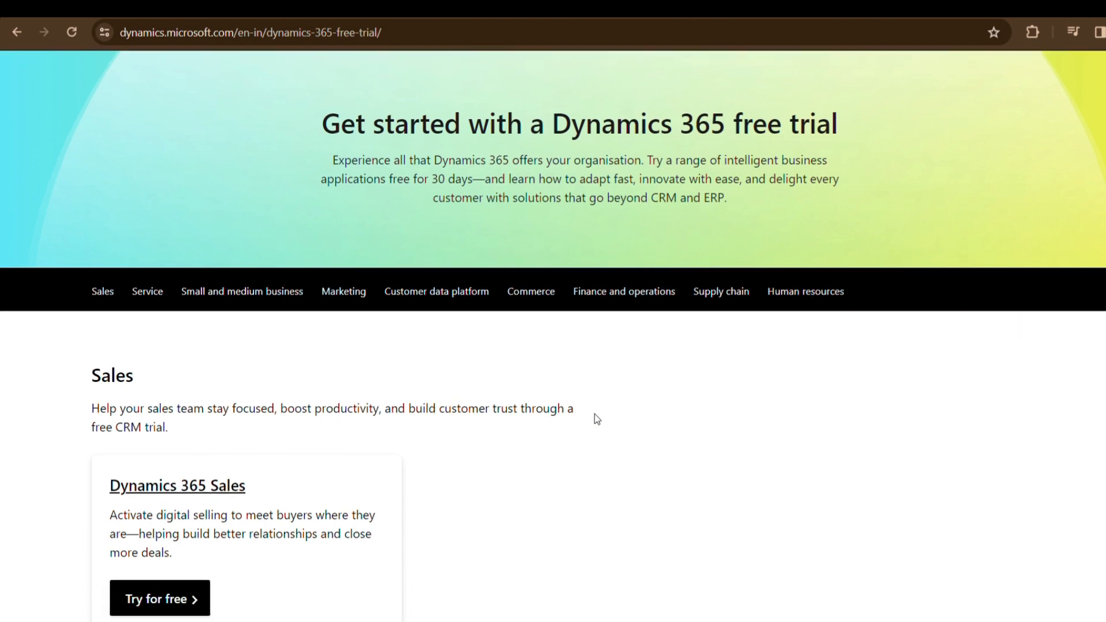
{"action": "scroll", "coordinate": [597, 419], "scroll_direction": "down", "scroll_amount": 3}
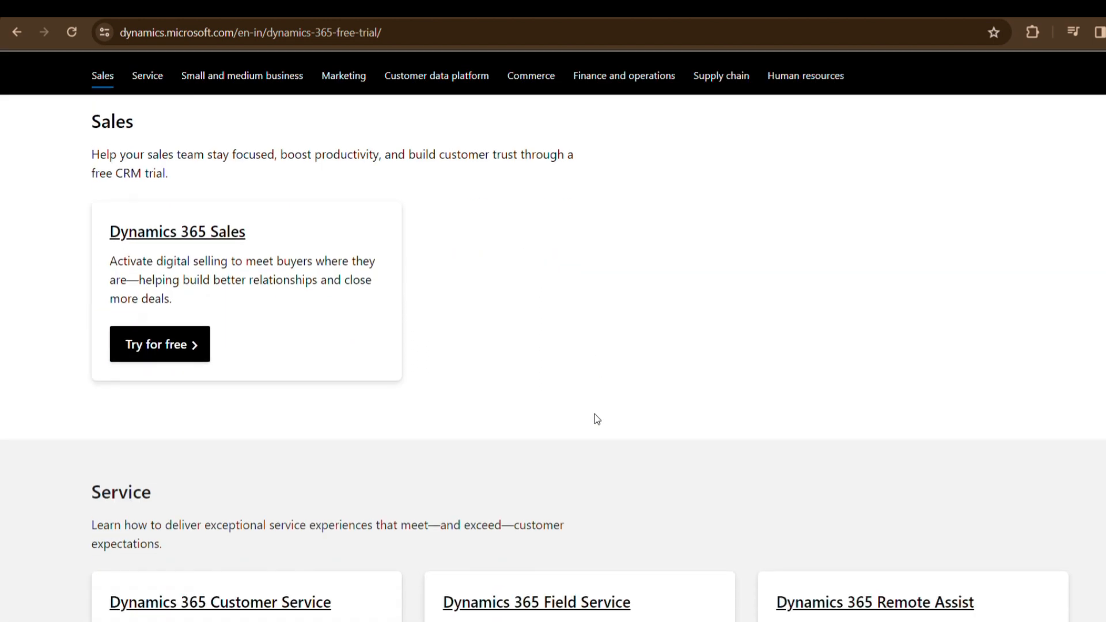
{"action": "scroll", "coordinate": [597, 420], "scroll_direction": "down", "scroll_amount": 2}
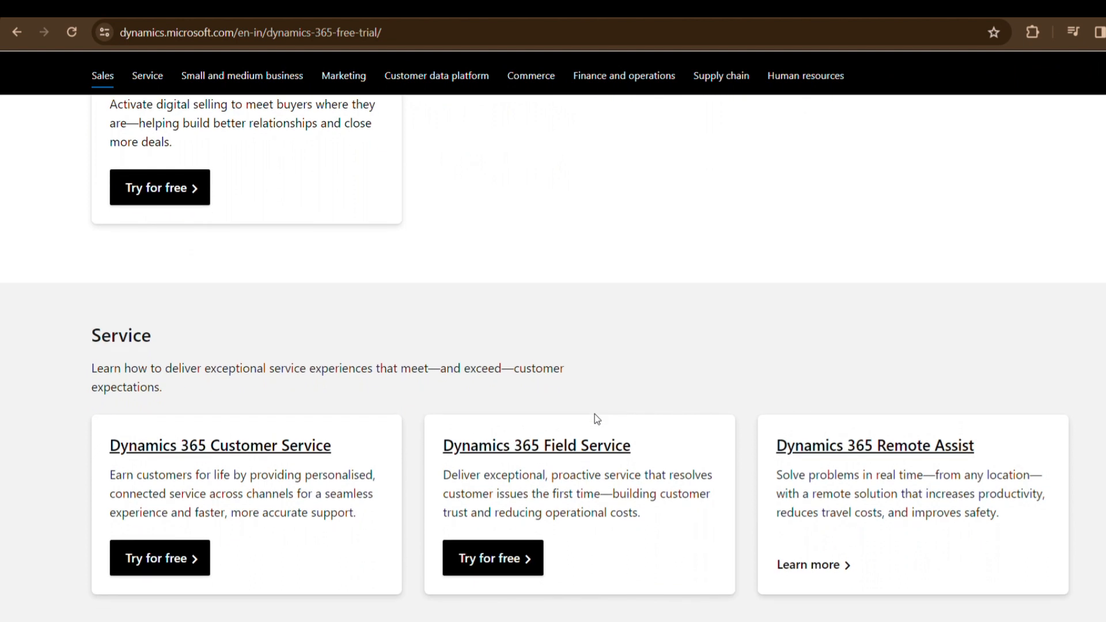
{"action": "scroll", "coordinate": [597, 420], "scroll_direction": "down", "scroll_amount": 1}
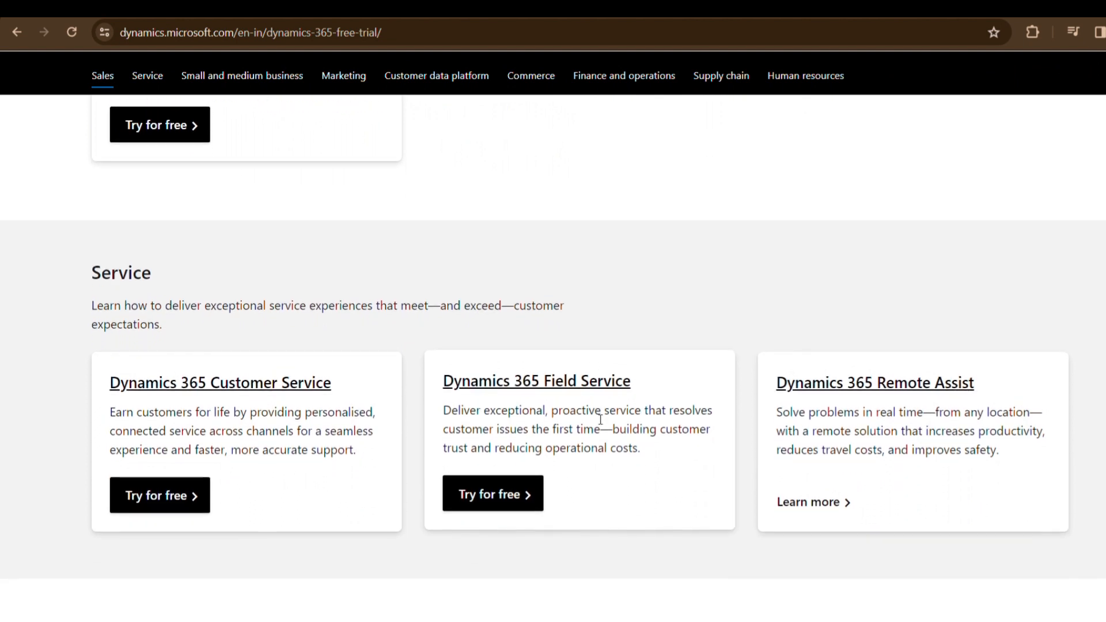
{"action": "scroll", "coordinate": [600, 419], "scroll_direction": "down", "scroll_amount": 3}
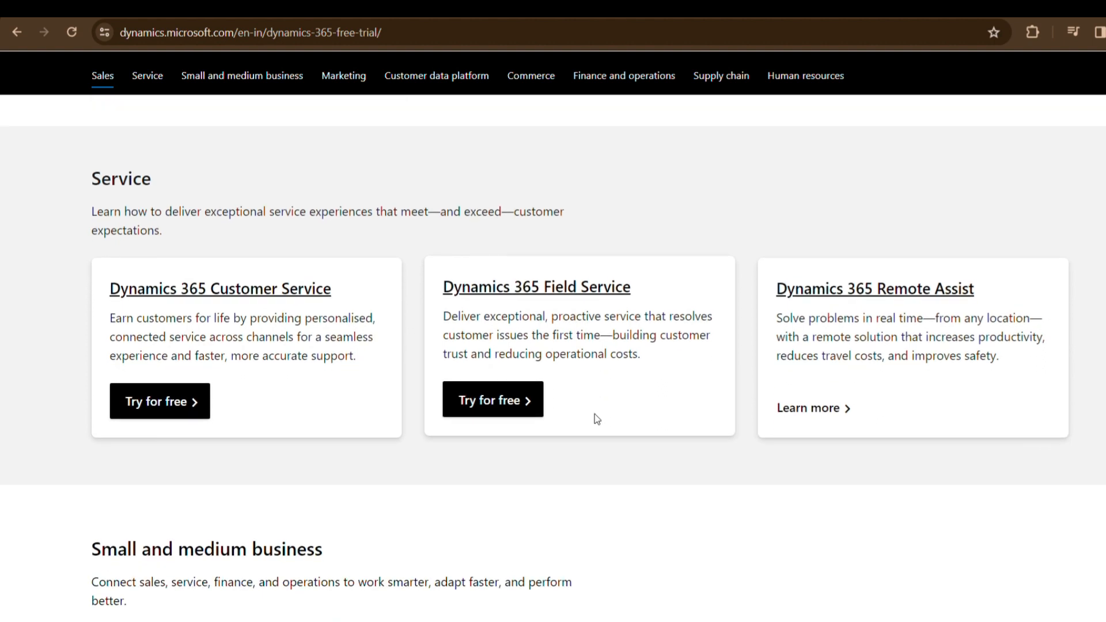
{"action": "scroll", "coordinate": [597, 418], "scroll_direction": "down", "scroll_amount": 4}
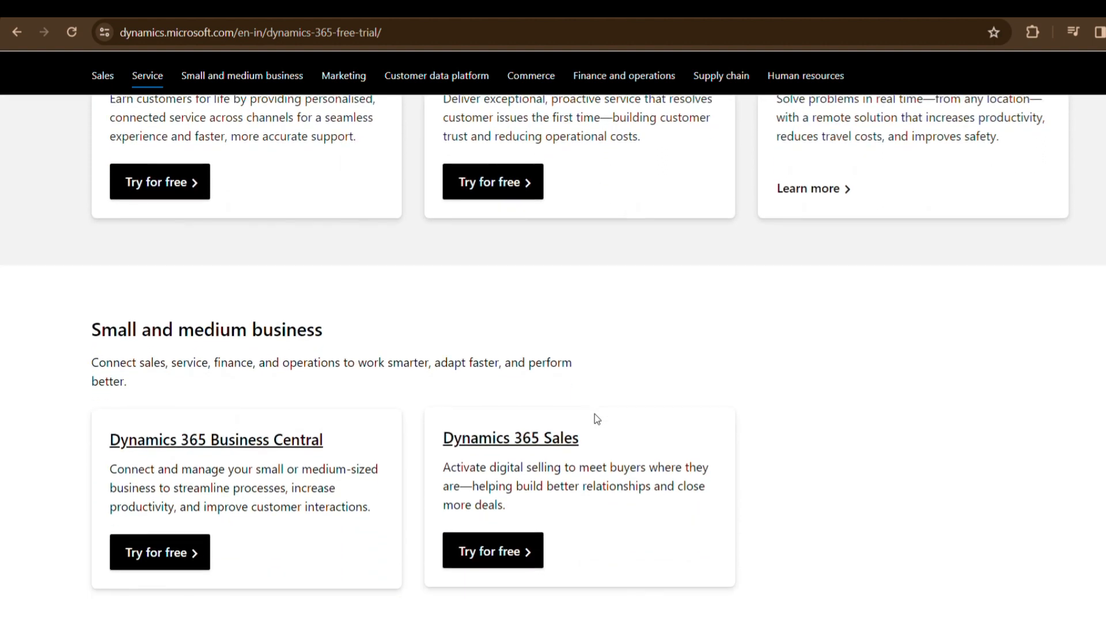
{"action": "scroll", "coordinate": [598, 420], "scroll_direction": "down", "scroll_amount": 3}
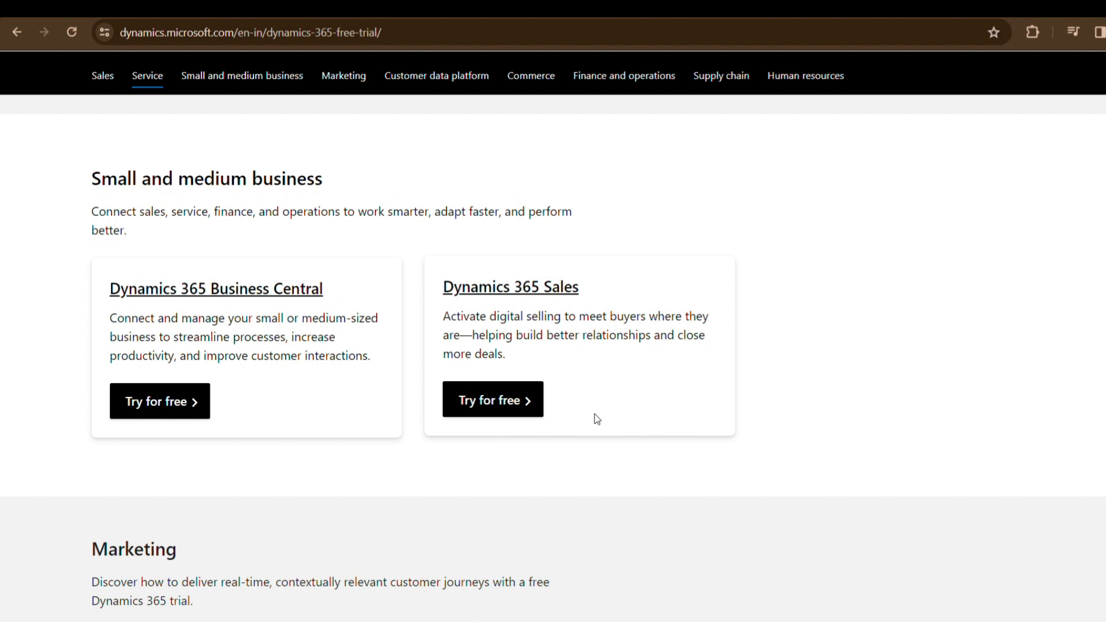
{"action": "scroll", "coordinate": [597, 419], "scroll_direction": "down", "scroll_amount": 6}
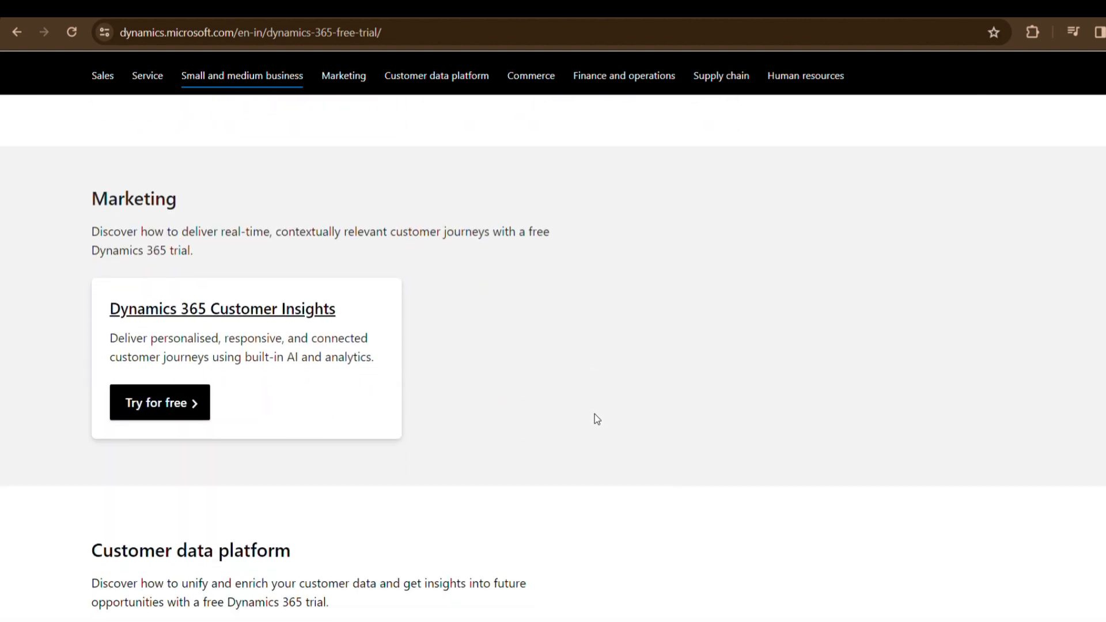
{"action": "scroll", "coordinate": [596, 415], "scroll_direction": "down", "scroll_amount": 2}
- Open the Dynamics 365 Sales free trial sign-up and agree to the Microsoft Online Subscription Agreement and Supplemental Terms
{"action": "scroll", "coordinate": [595, 414], "scroll_direction": "up", "scroll_amount": 10}
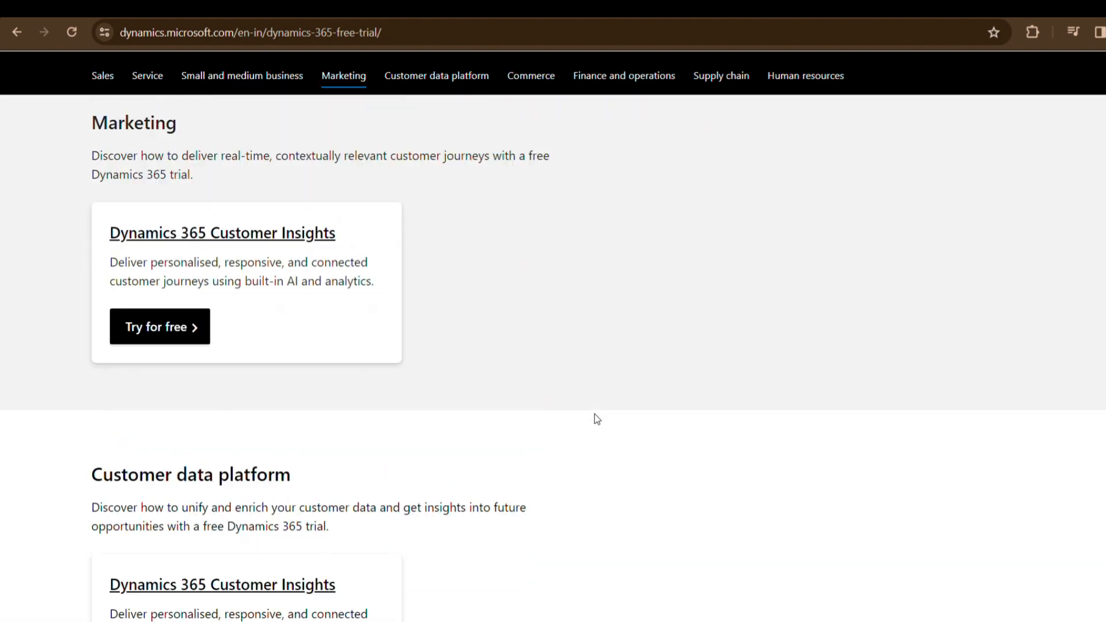
{"action": "scroll", "coordinate": [597, 417], "scroll_direction": "up", "scroll_amount": 7}
{"action": "scroll", "coordinate": [597, 419], "scroll_direction": "down", "scroll_amount": 1}
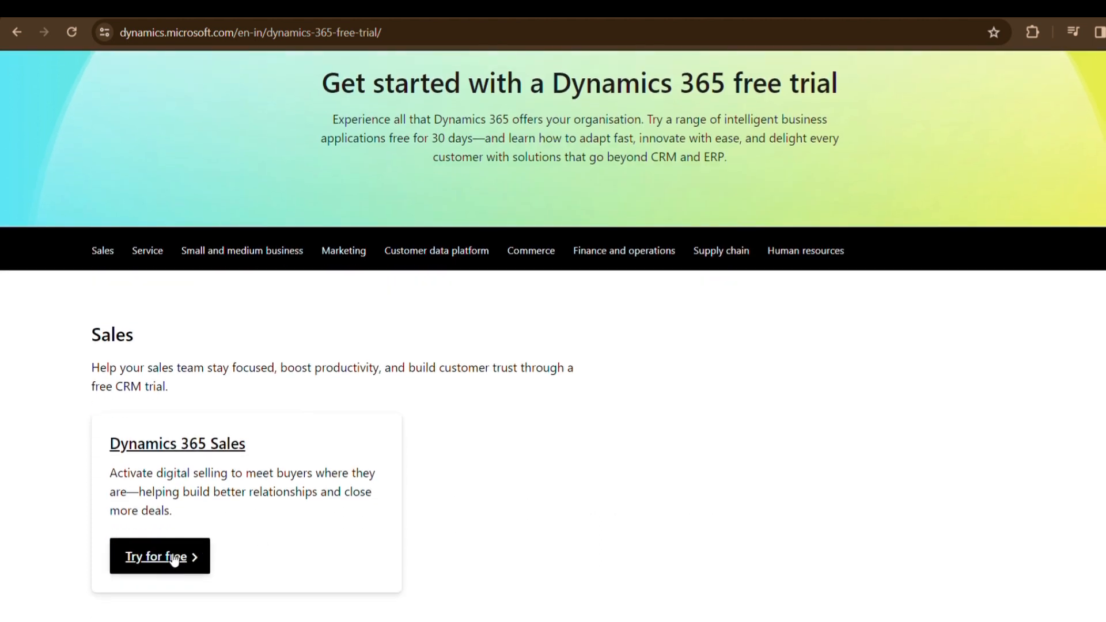
{"action": "left_click", "coordinate": [169, 557]}
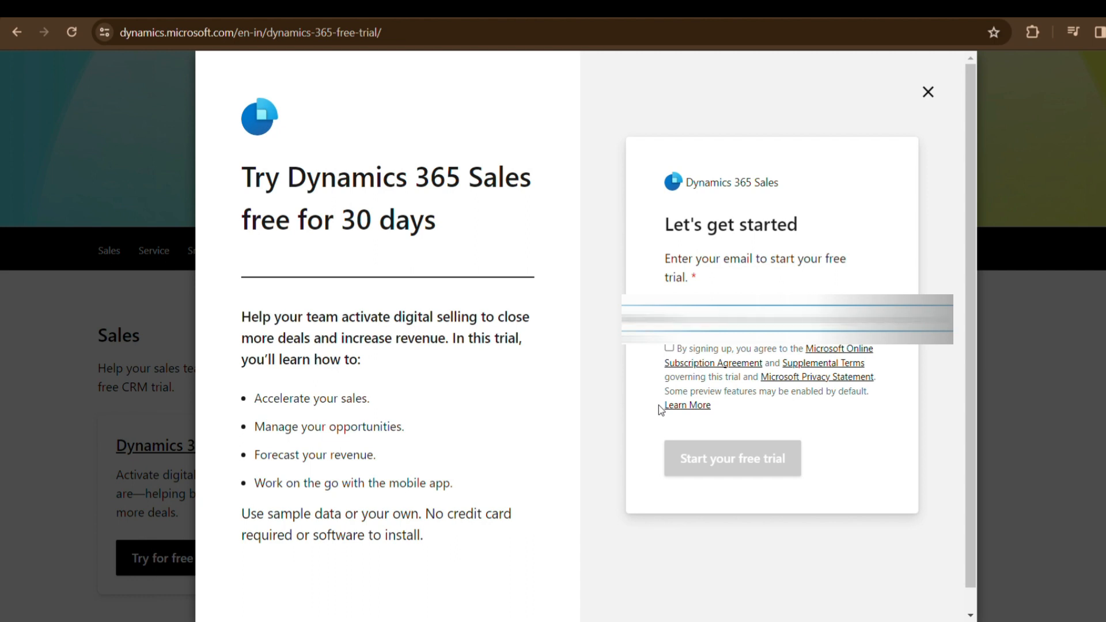
{"action": "left_click", "coordinate": [670, 348]}
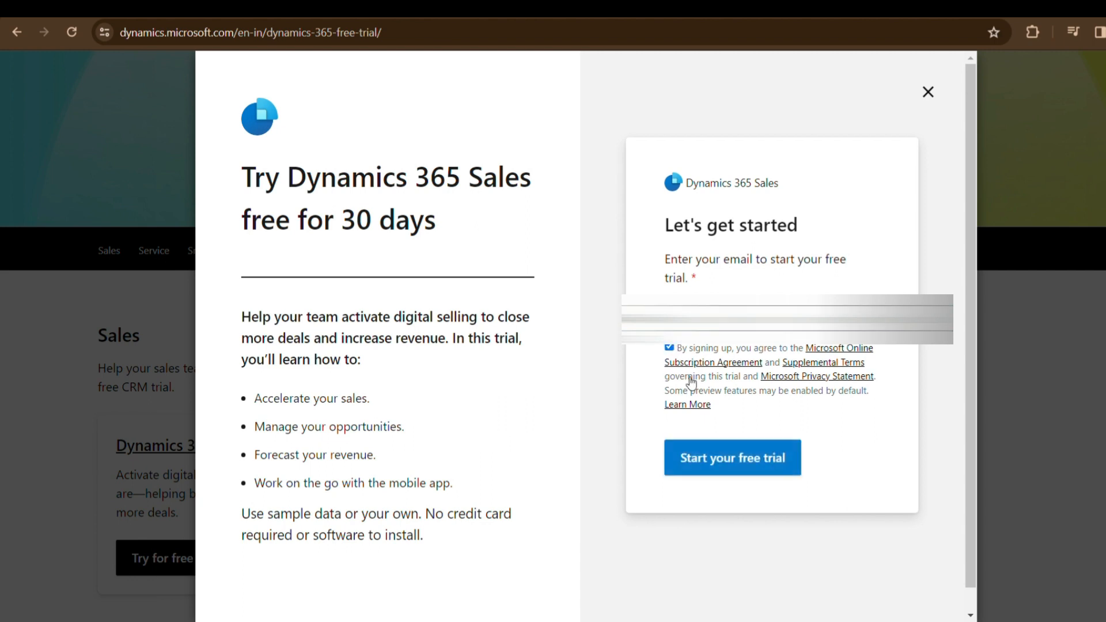
- Start the free trial and submit the follow-up questions form with the country and phone number
{"action": "left_click", "coordinate": [719, 464]}
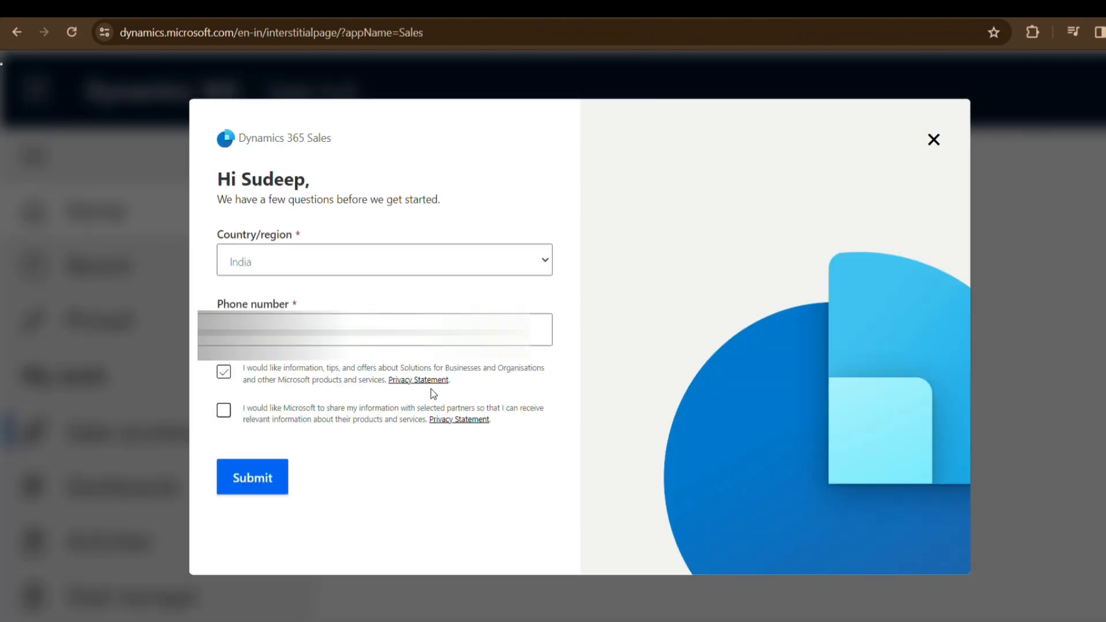
{"action": "left_click", "coordinate": [397, 330]}
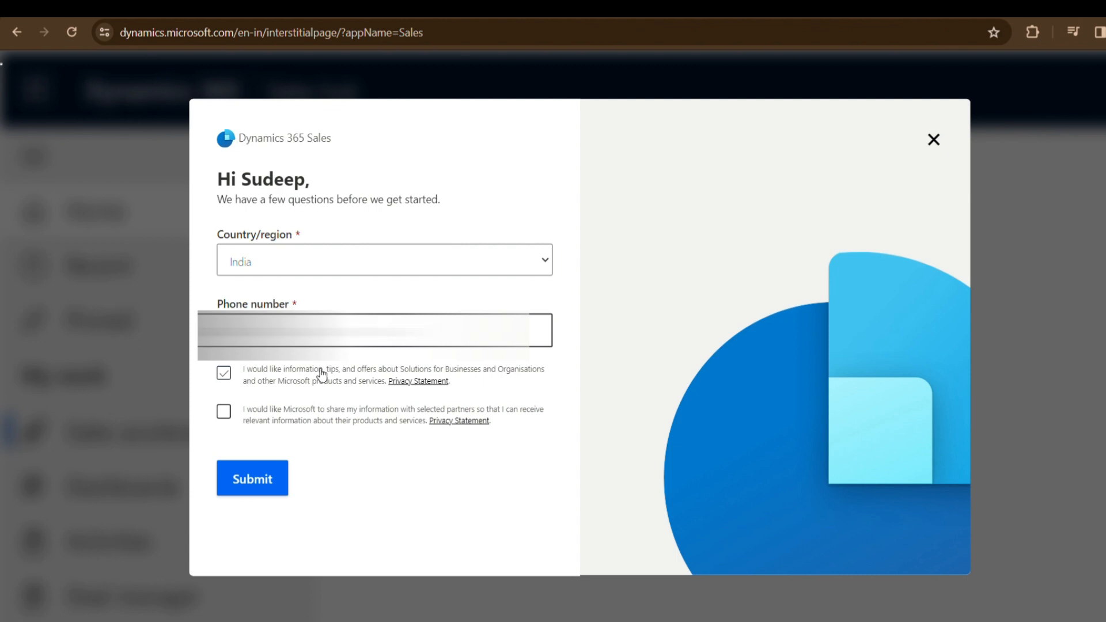
{"action": "left_click", "coordinate": [254, 486]}
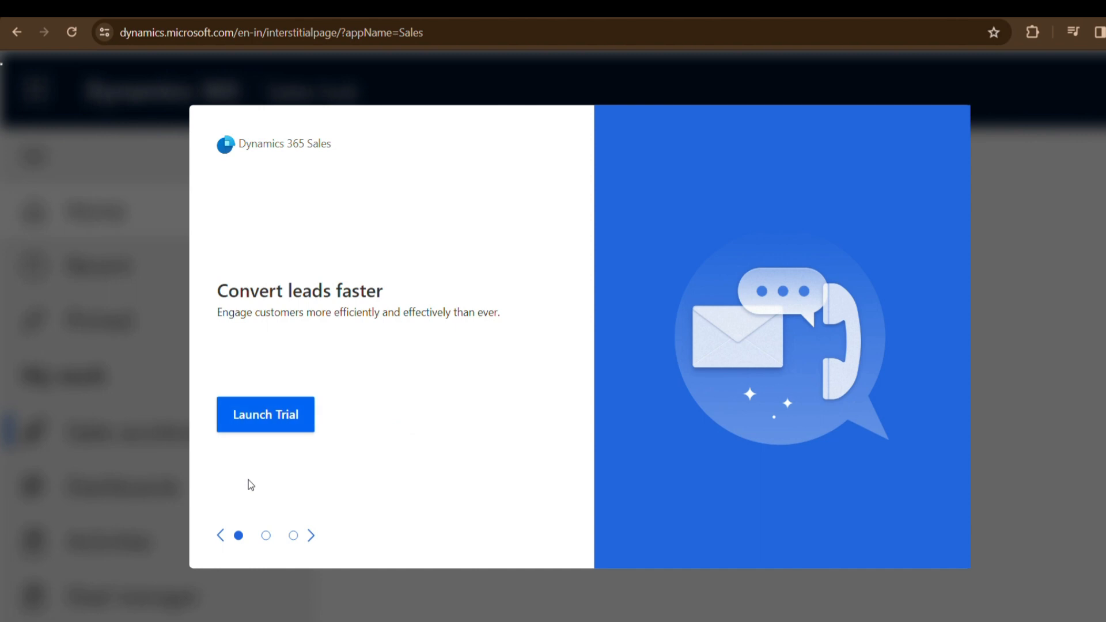
- Launch the Dynamics 365 Sales trial and sign in with the account password
{"action": "left_click", "coordinate": [266, 424]}
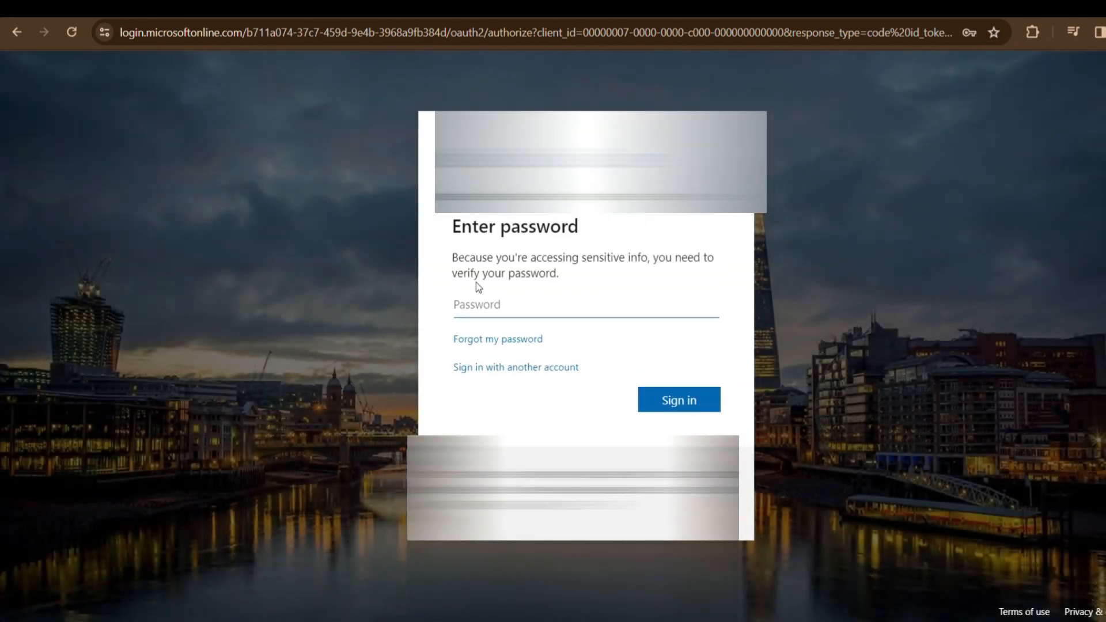
{"action": "type", "text": "*********"}
{"action": "key", "text": "Return"}
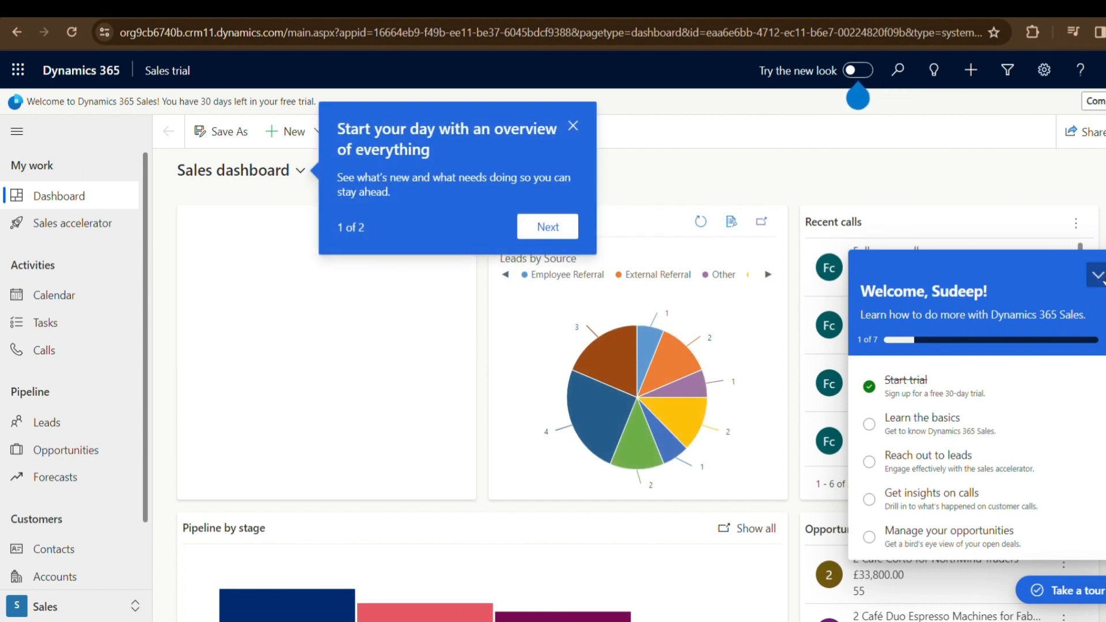
- Dismiss the welcome guide and onboarding tips on the Sales dashboard, and turn on the new look
{"action": "left_click", "coordinate": [1097, 275]}
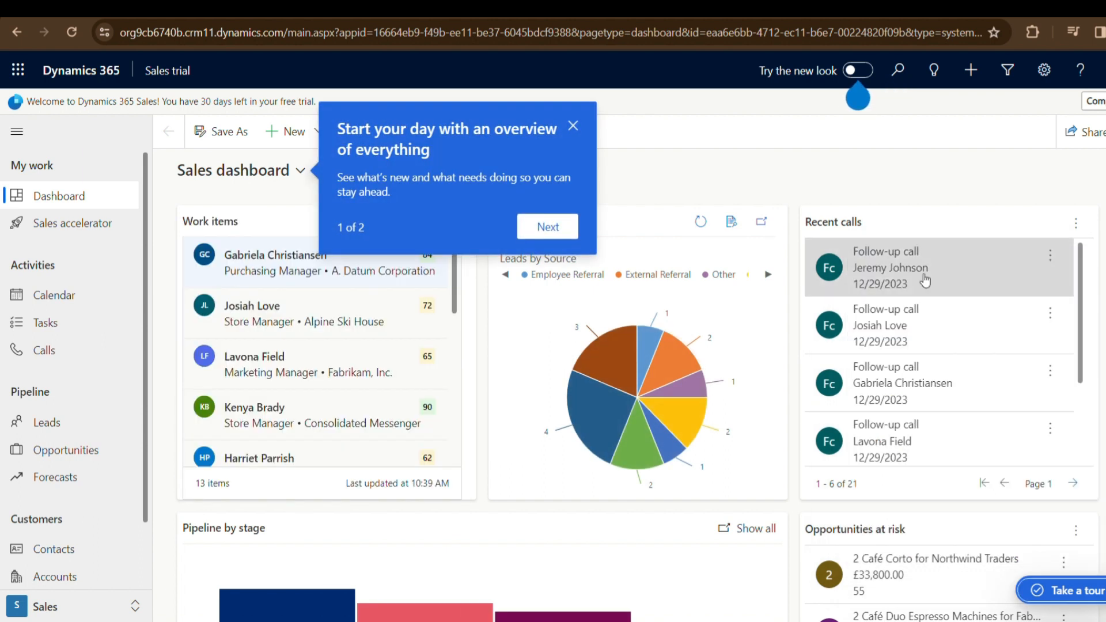
{"action": "left_click", "coordinate": [575, 126]}
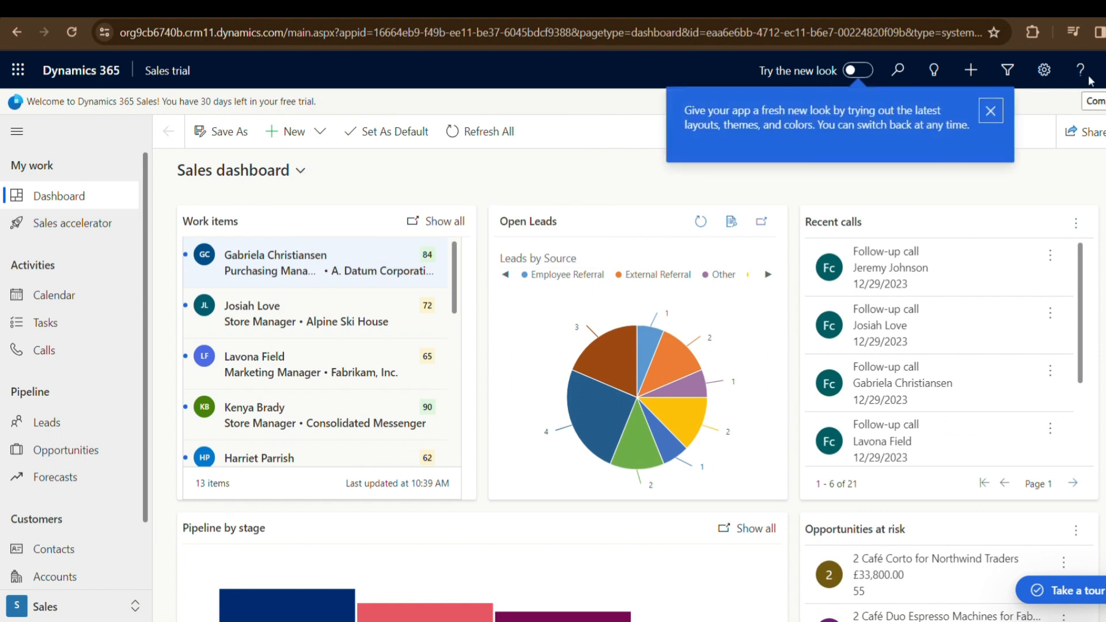
{"action": "left_click", "coordinate": [991, 113]}
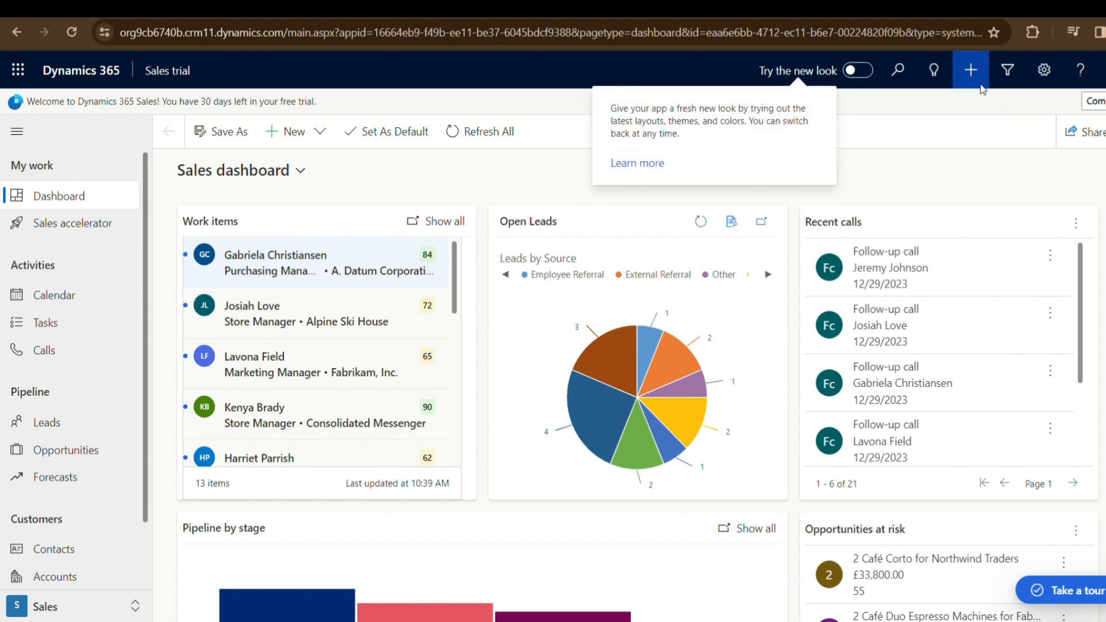
{"action": "left_click", "coordinate": [864, 74]}
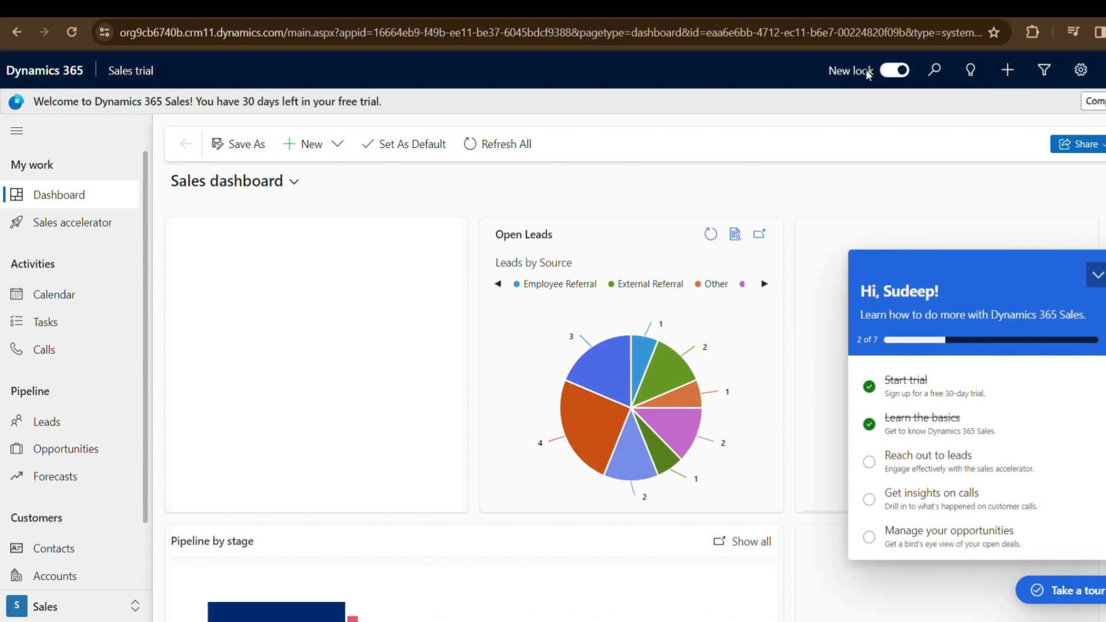
{"action": "left_click", "coordinate": [1098, 275]}
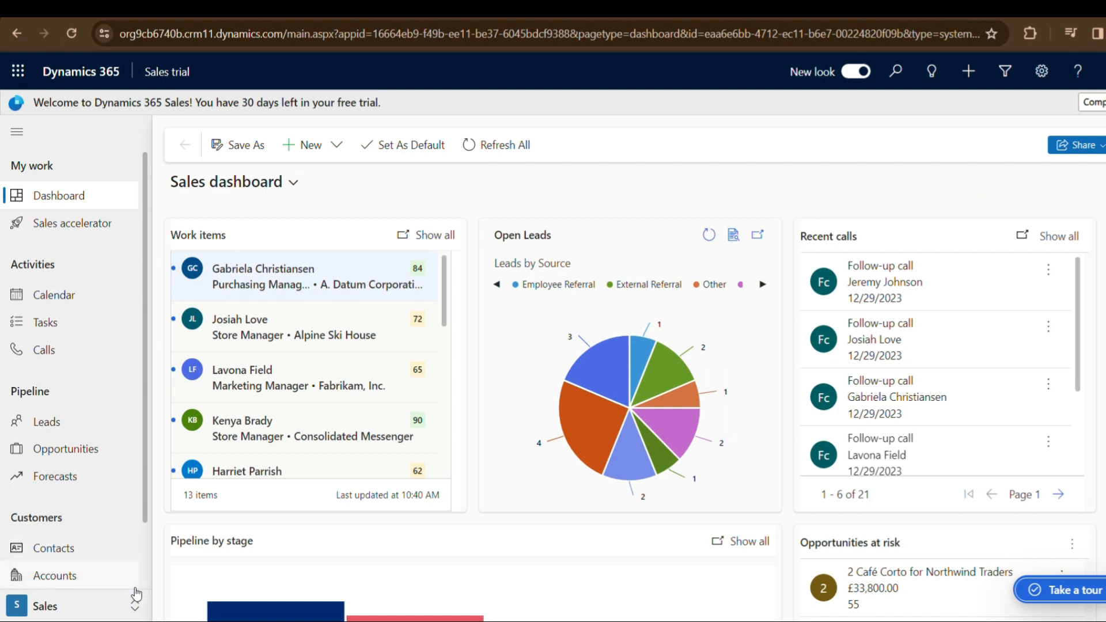
- Check the available areas while keeping Sales, and open the Sales Hub app from the published apps
{"action": "left_click", "coordinate": [136, 610]}
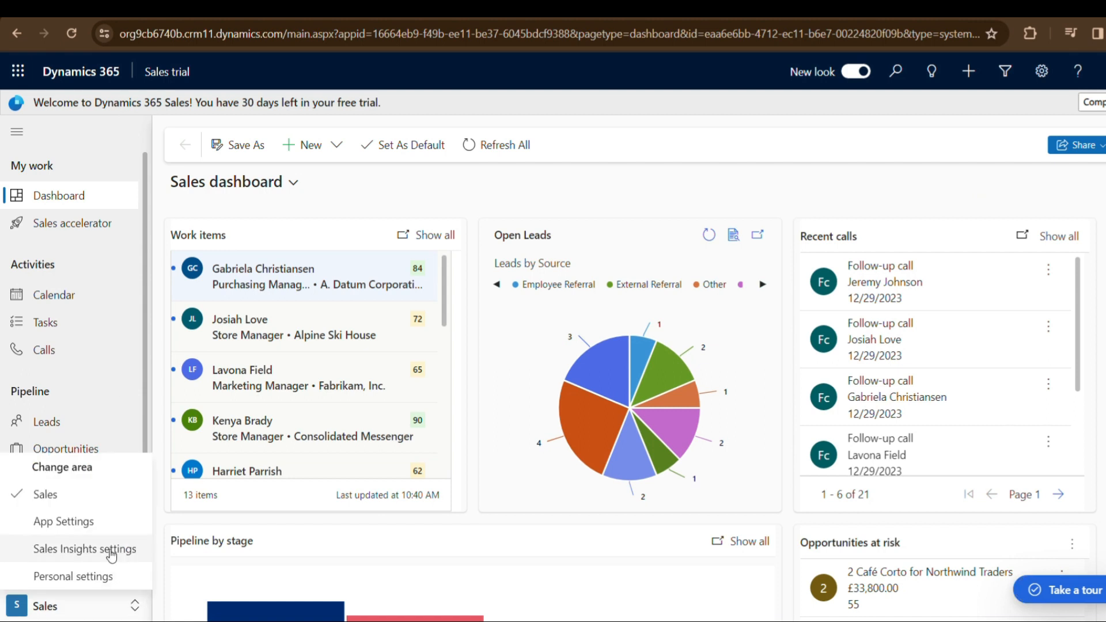
{"action": "left_click", "coordinate": [63, 505]}
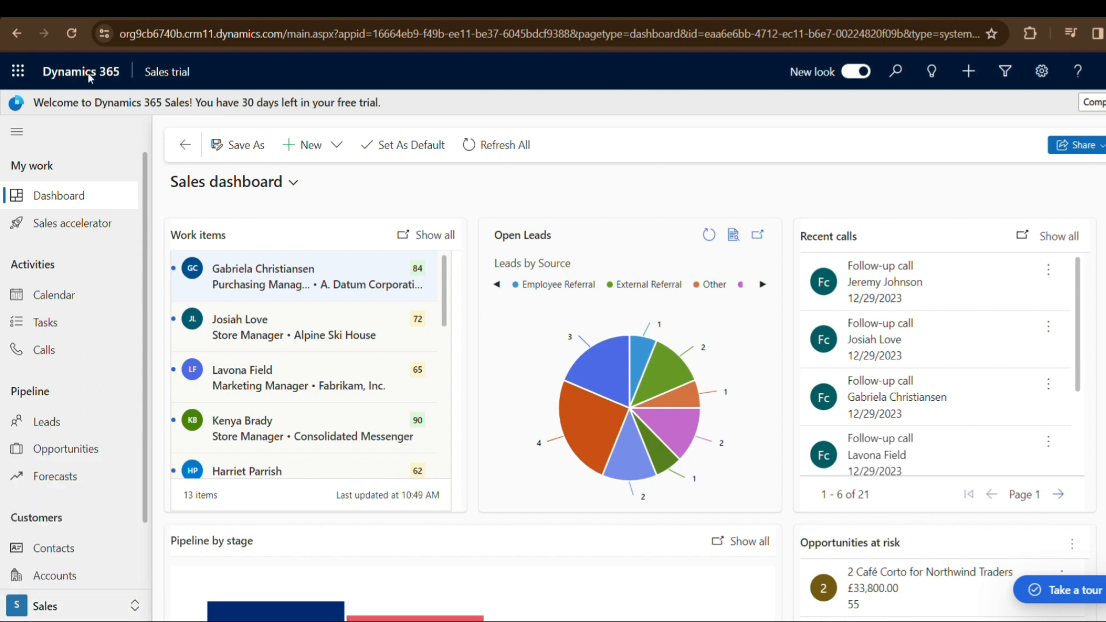
{"action": "left_click", "coordinate": [179, 75]}
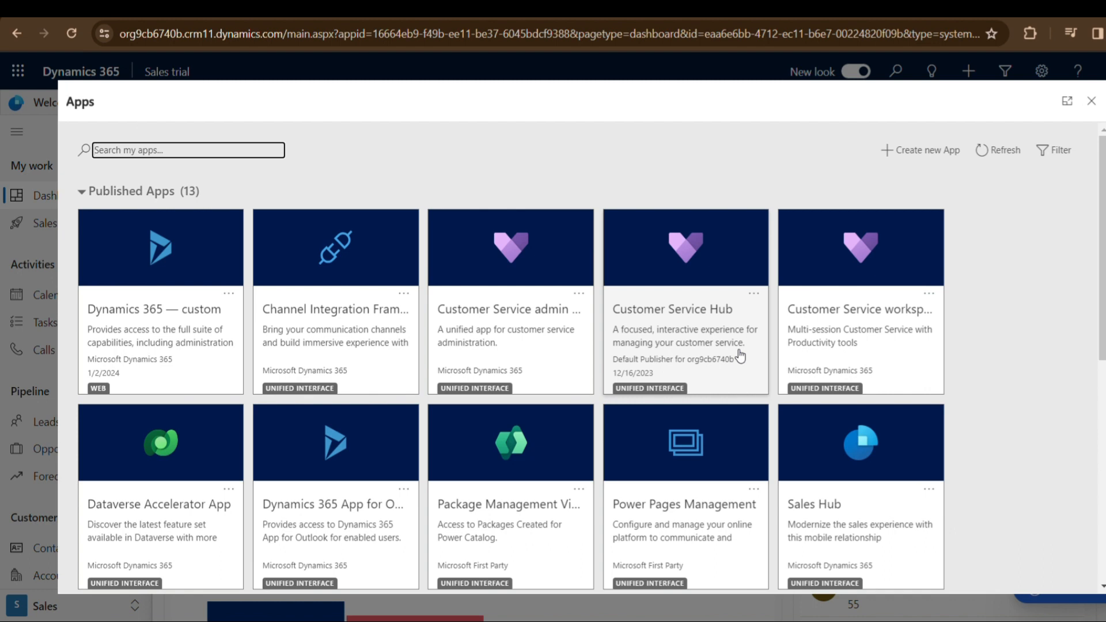
{"action": "left_click", "coordinate": [808, 540]}
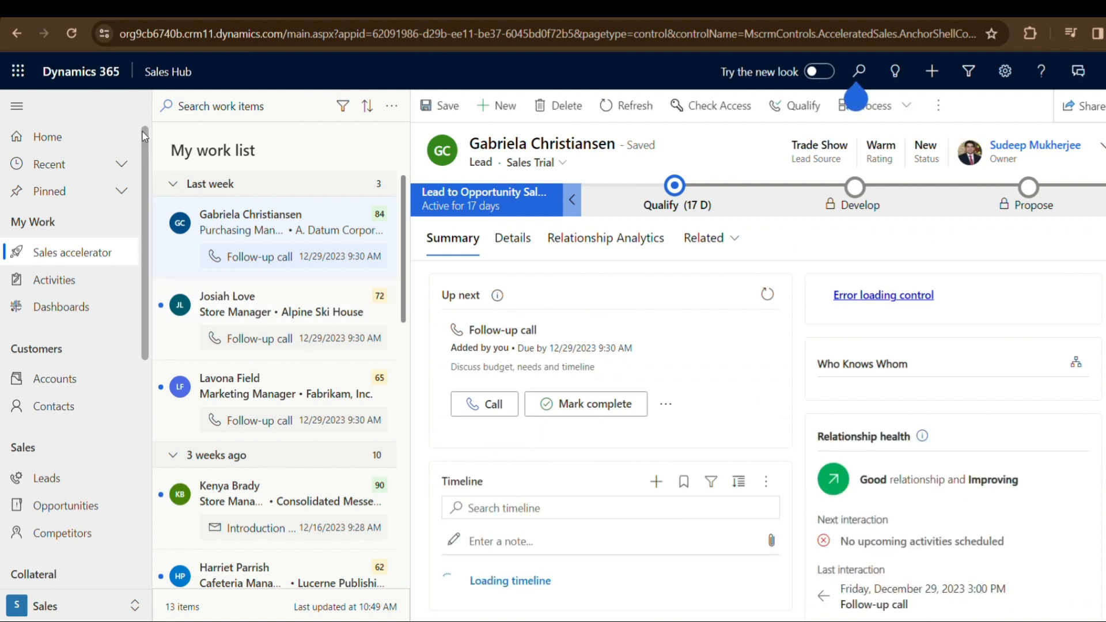
- Switch to the Dynamics 365 — custom app and look over its list of available dashboards
{"action": "left_click", "coordinate": [168, 75]}
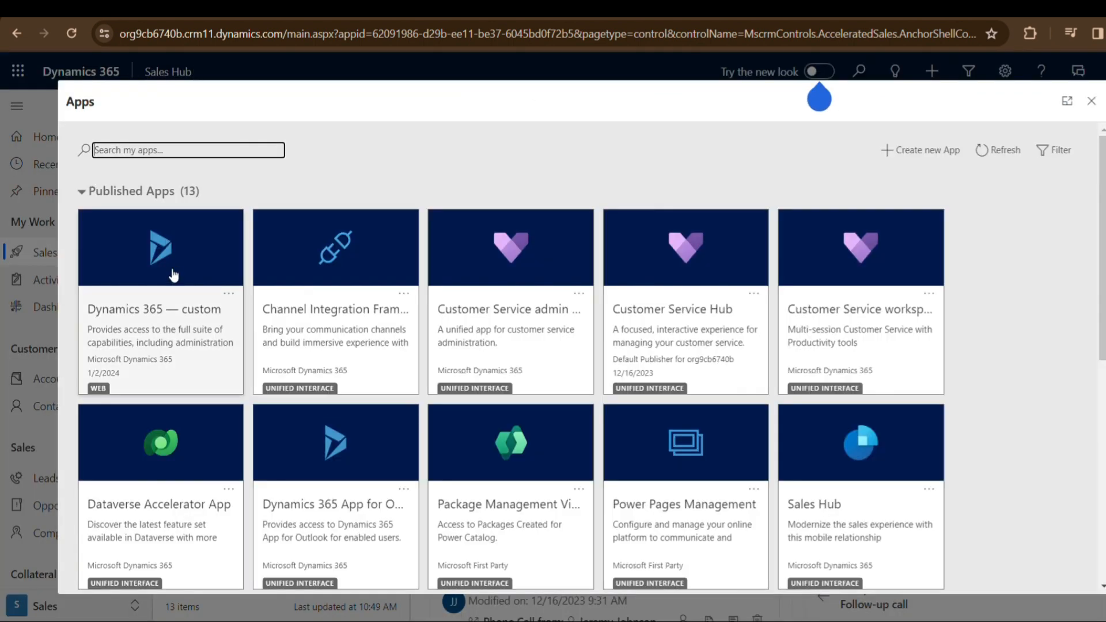
{"action": "left_click", "coordinate": [175, 337]}
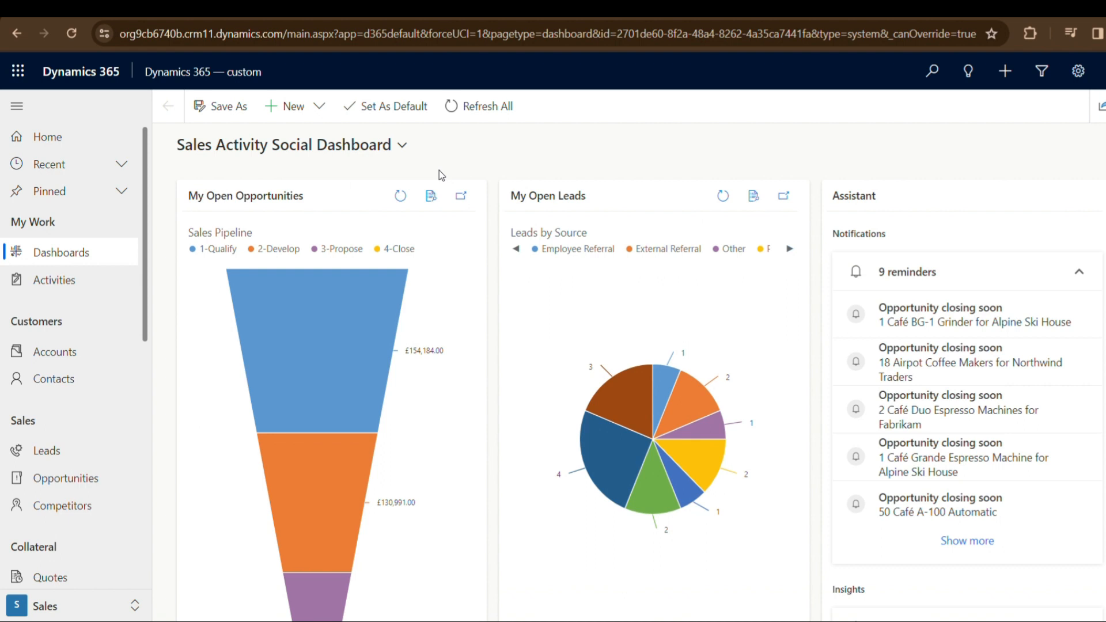
{"action": "left_click", "coordinate": [403, 145]}
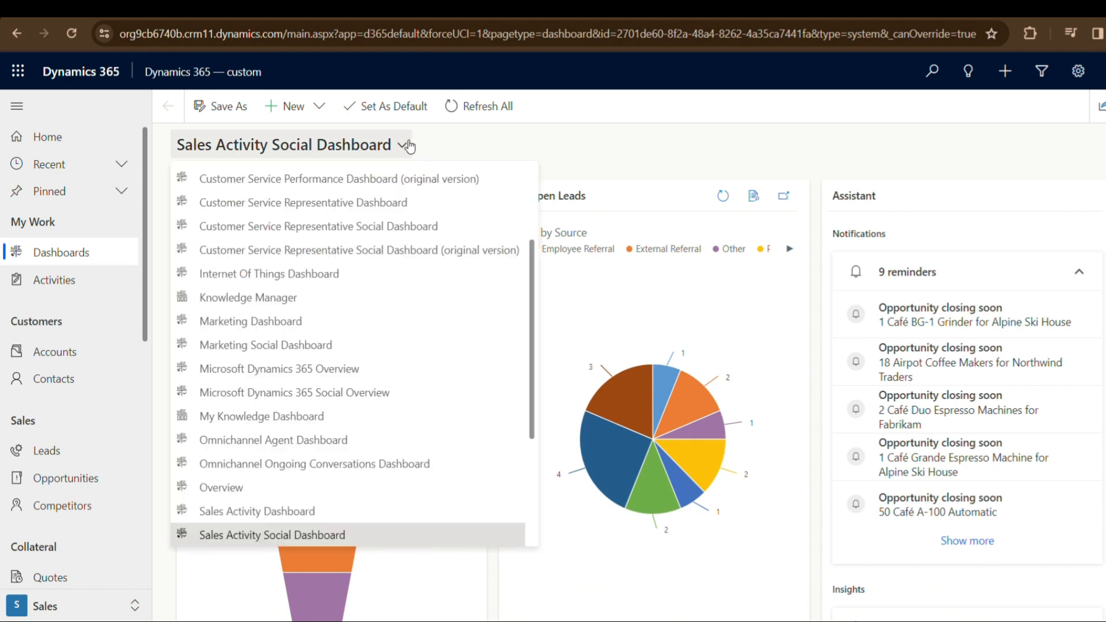
{"action": "left_click", "coordinate": [590, 141]}
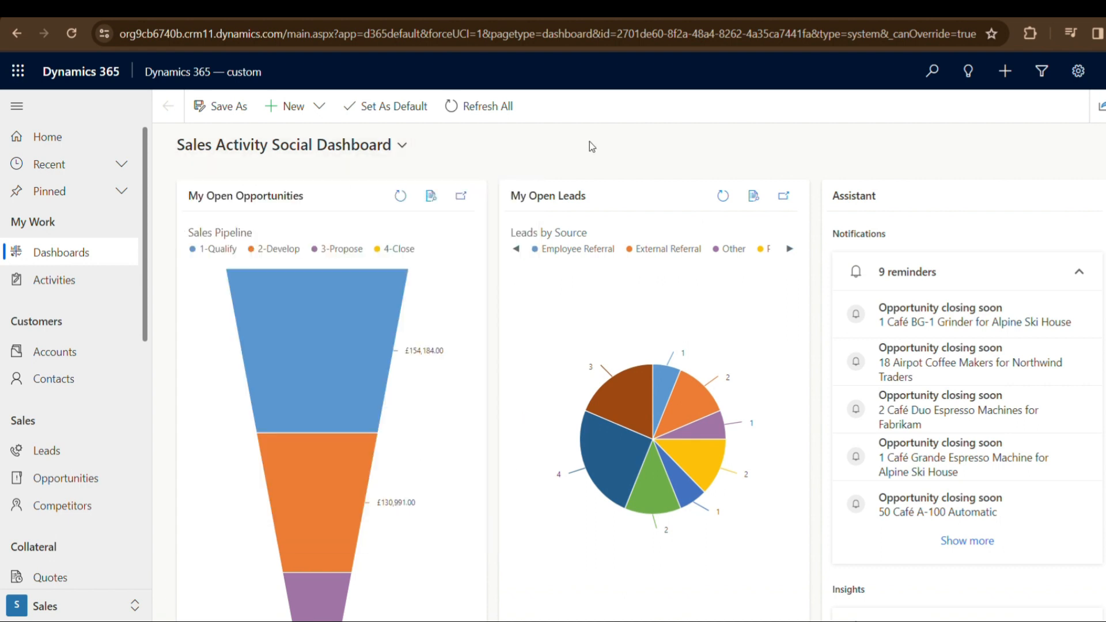
- Show the active contacts and open the second contact's record to view its summary
{"action": "left_click", "coordinate": [73, 385]}
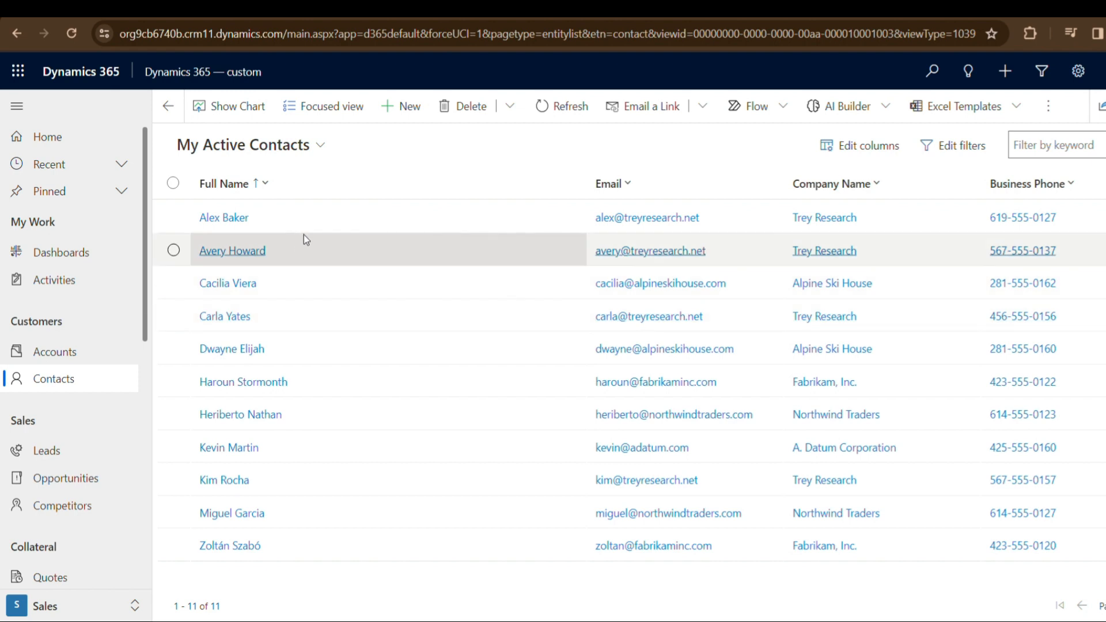
{"action": "double_click", "coordinate": [313, 247]}
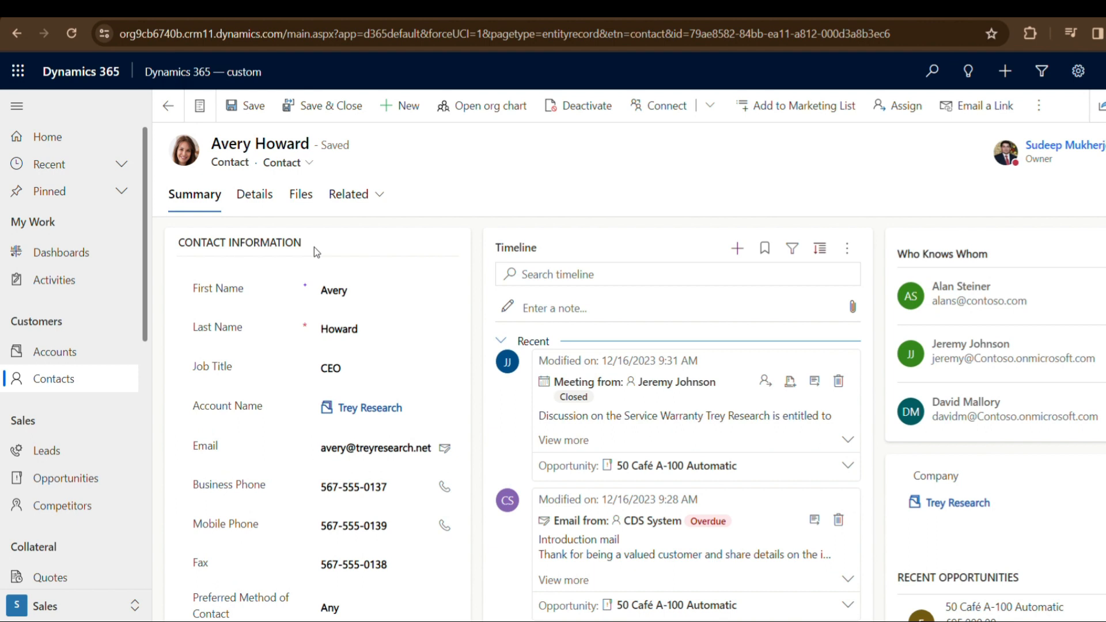
{"action": "left_click_drag", "start_coordinate": [314, 247], "coordinate": [353, 263]}
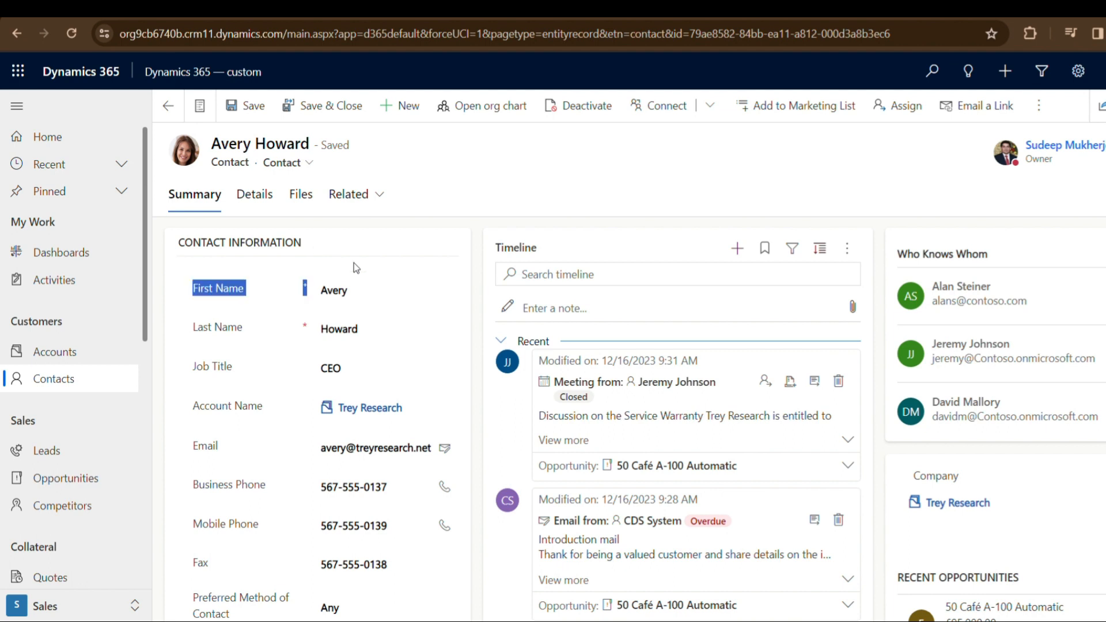
{"action": "left_click", "coordinate": [363, 266]}
{"action": "left_click", "coordinate": [496, 147]}
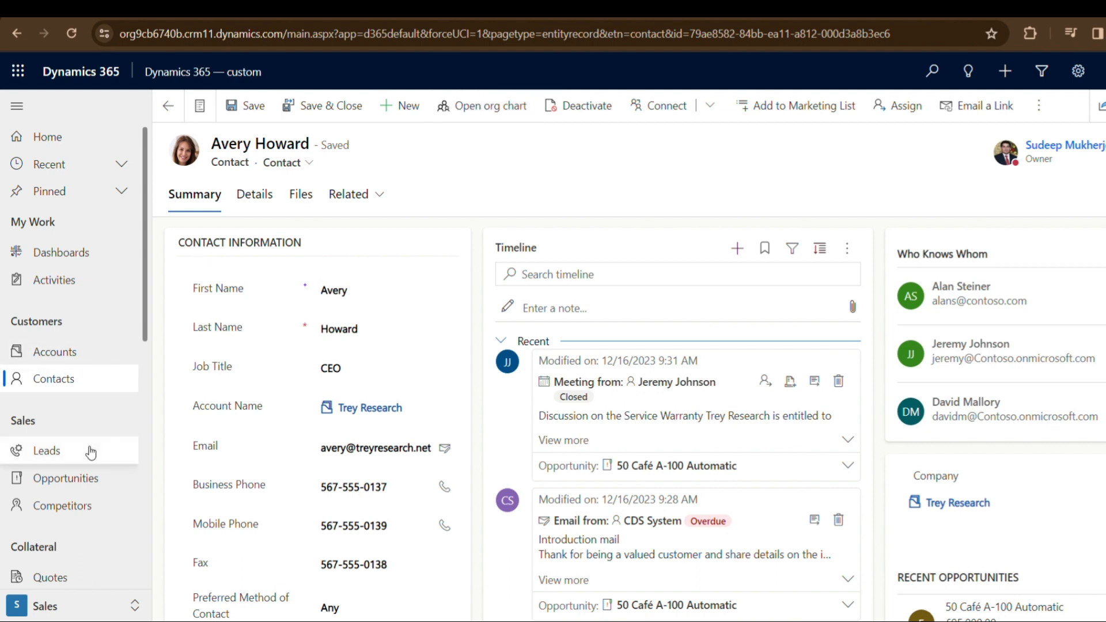
{"action": "scroll", "coordinate": [143, 395], "scroll_direction": "down", "scroll_amount": 6}
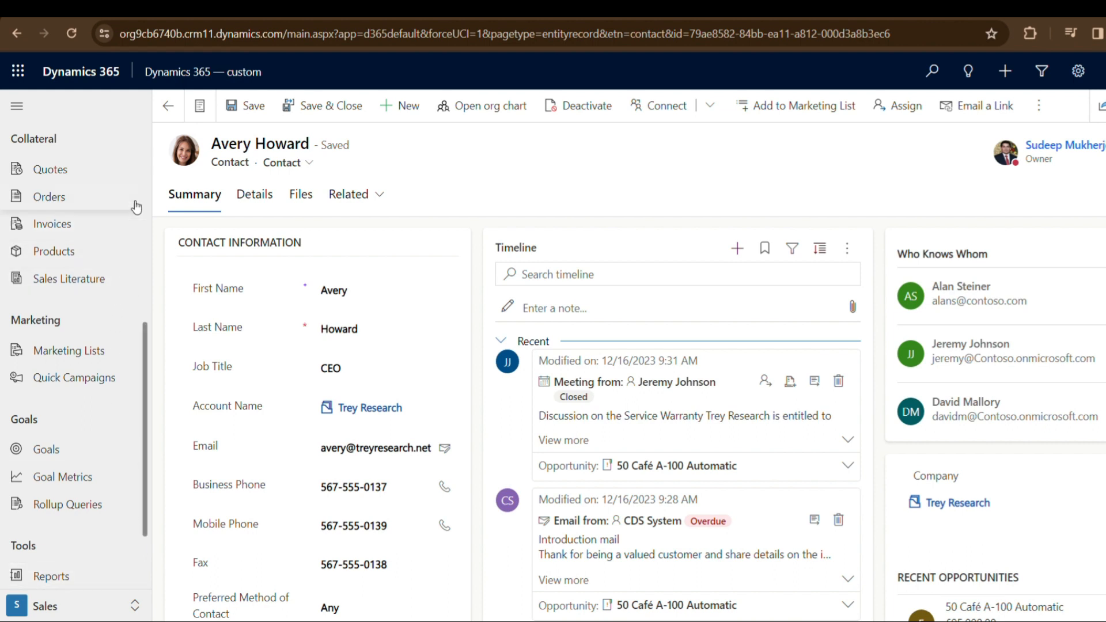
{"action": "scroll", "coordinate": [142, 191], "scroll_direction": "up", "scroll_amount": 6}
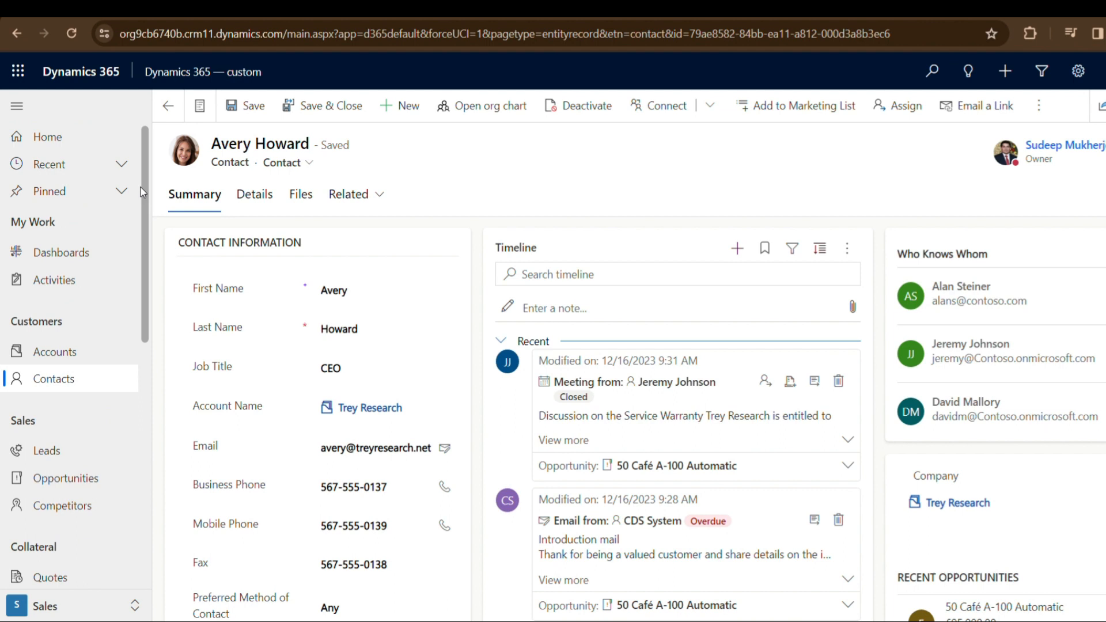